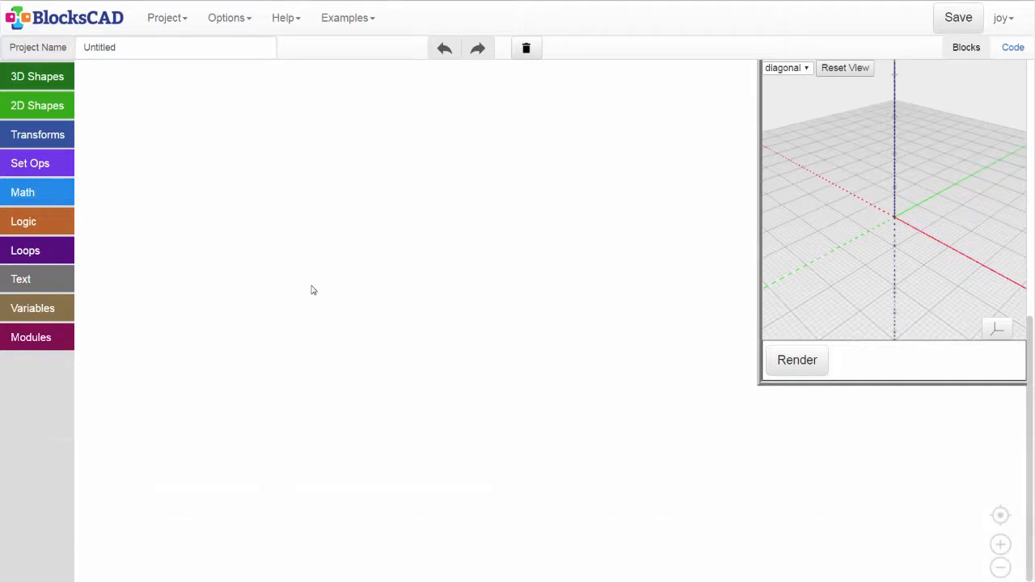
Add a cylinder to the workspace, set its height to 30, and render it.
click(49, 77)
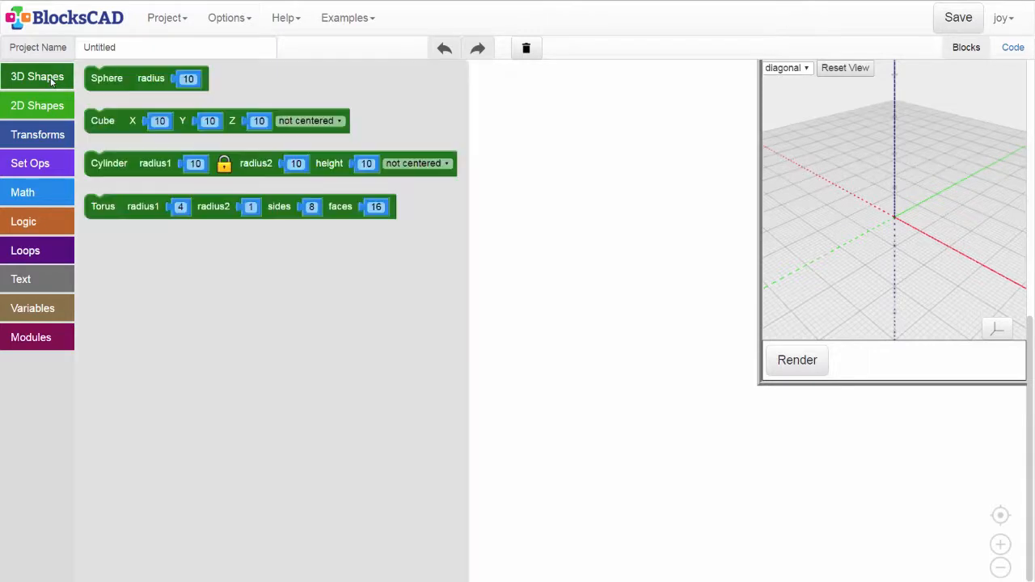
drag(105, 166, 211, 204)
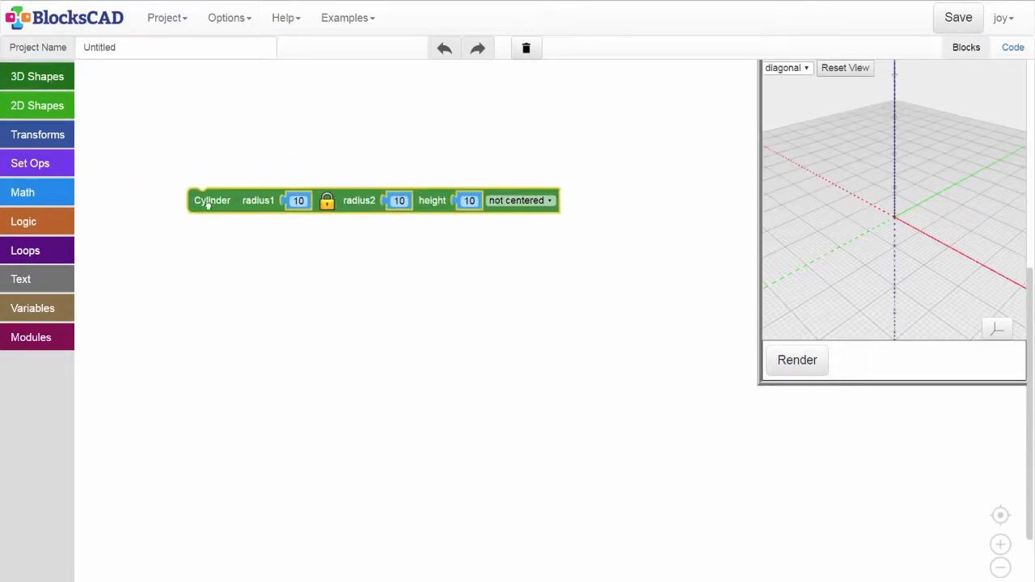
click(467, 202)
text(30)
key(Return)
click(781, 364)
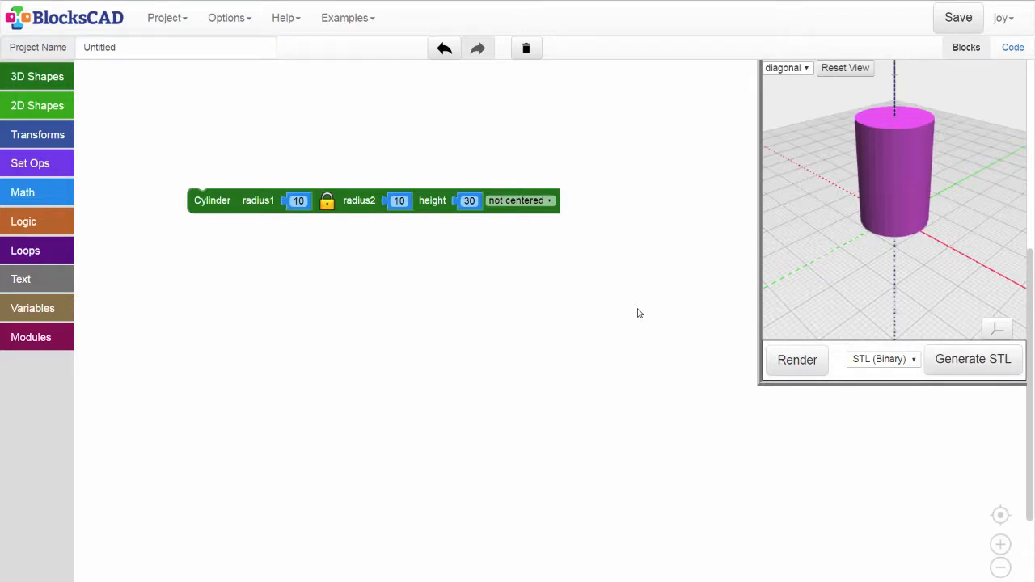
Duplicate the cylinder below the original and set the copy's radius to 8.
right_click(216, 205)
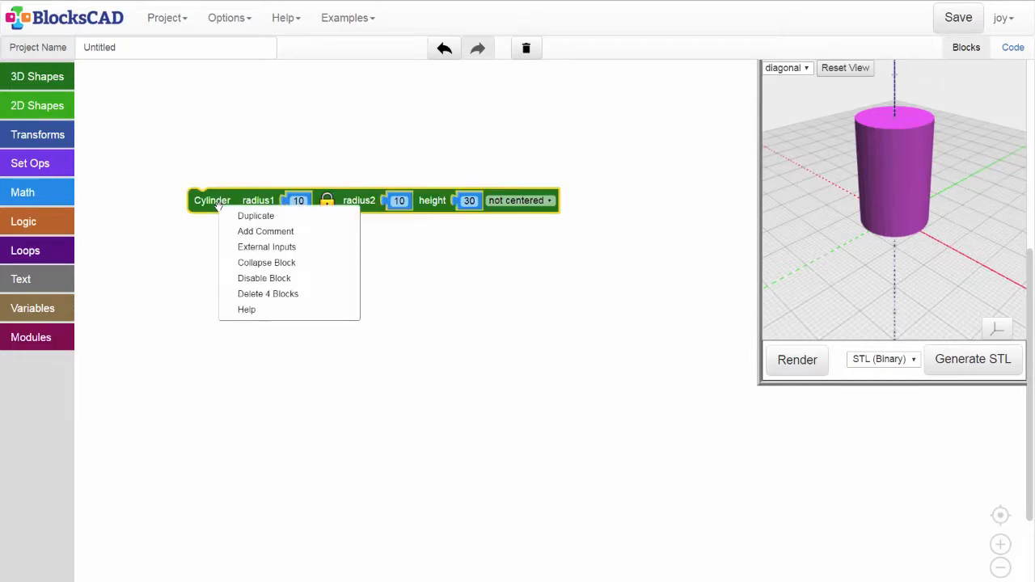
click(234, 216)
drag(240, 229, 226, 261)
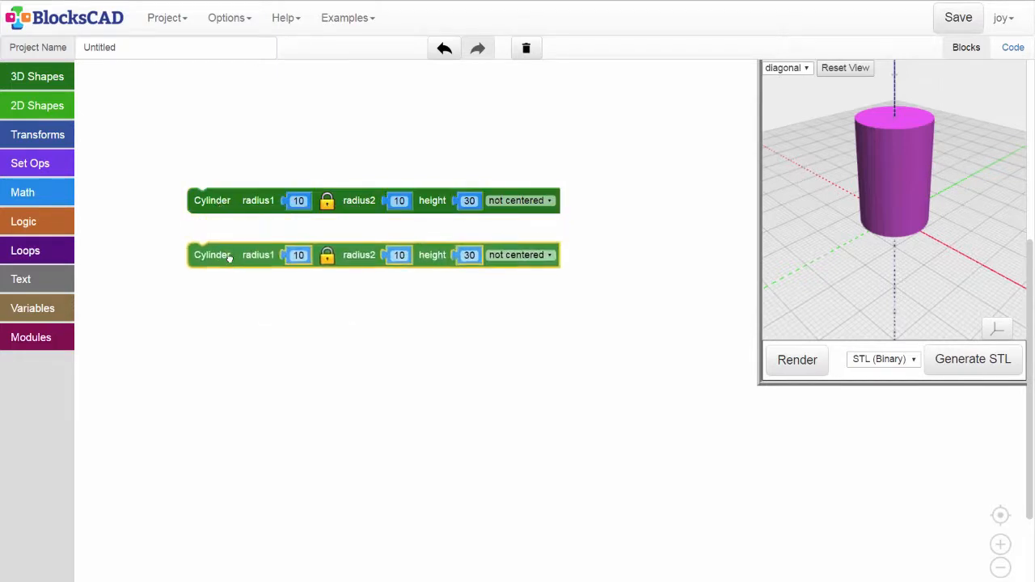
click(296, 259)
click(293, 259)
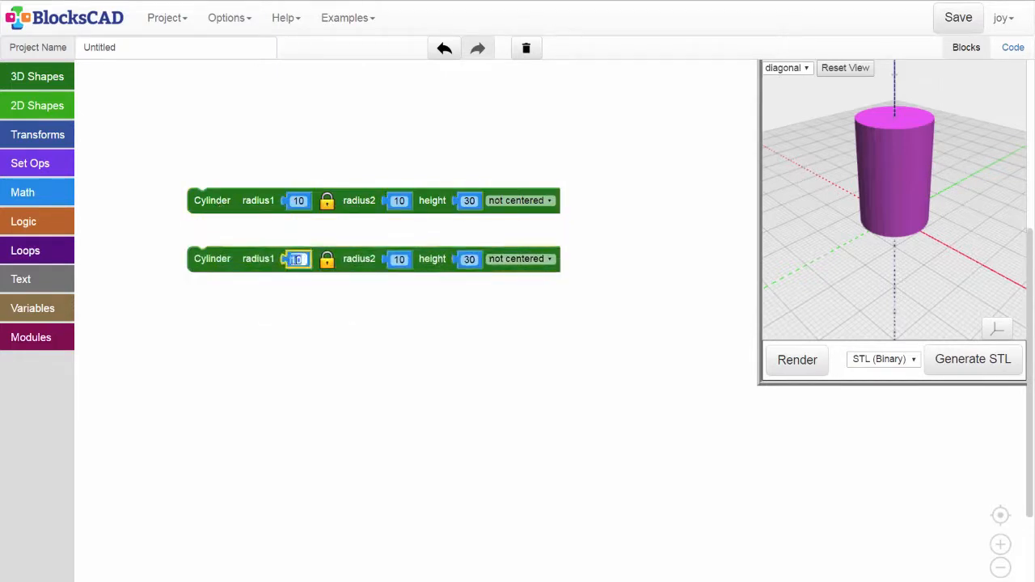
text(8)
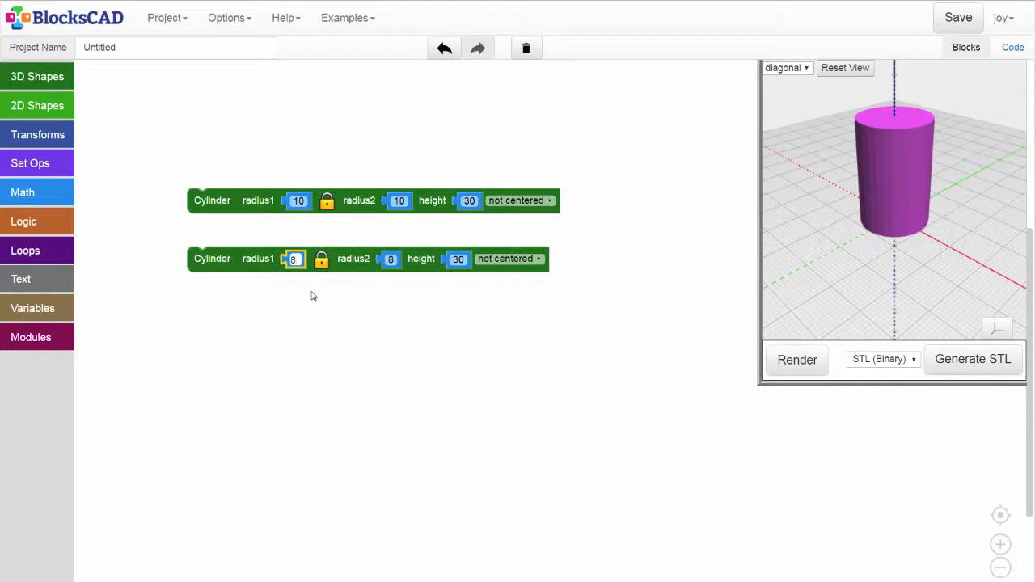
click(312, 296)
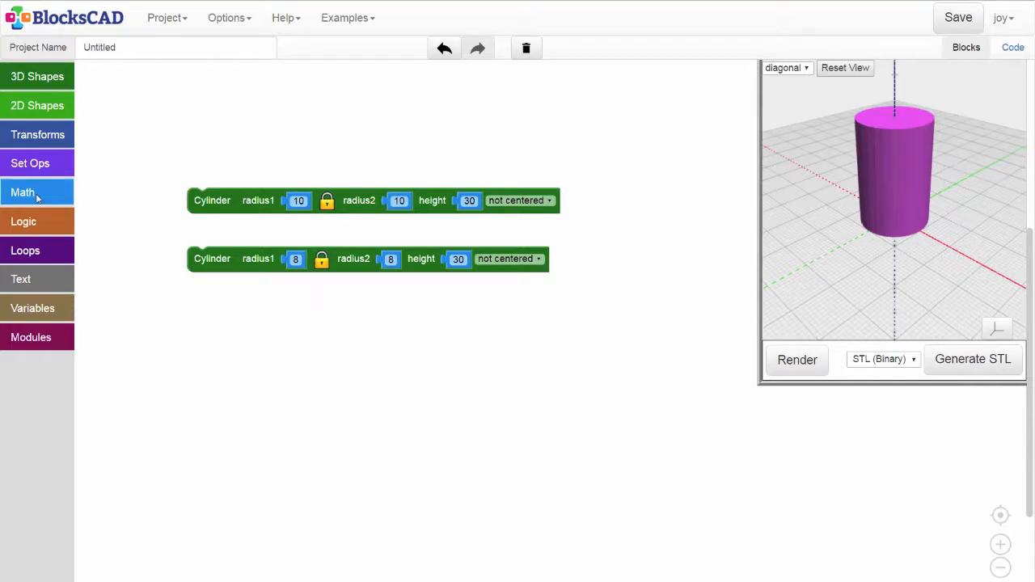
Wrap the radius 8 cylinder in a yellow Color block and render both cylinders.
click(47, 142)
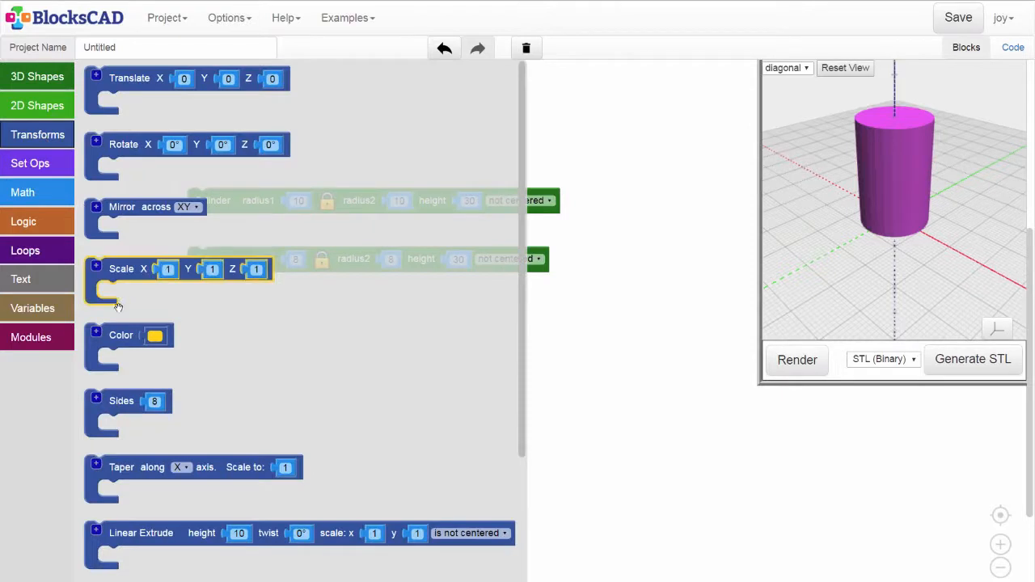
drag(120, 335, 226, 249)
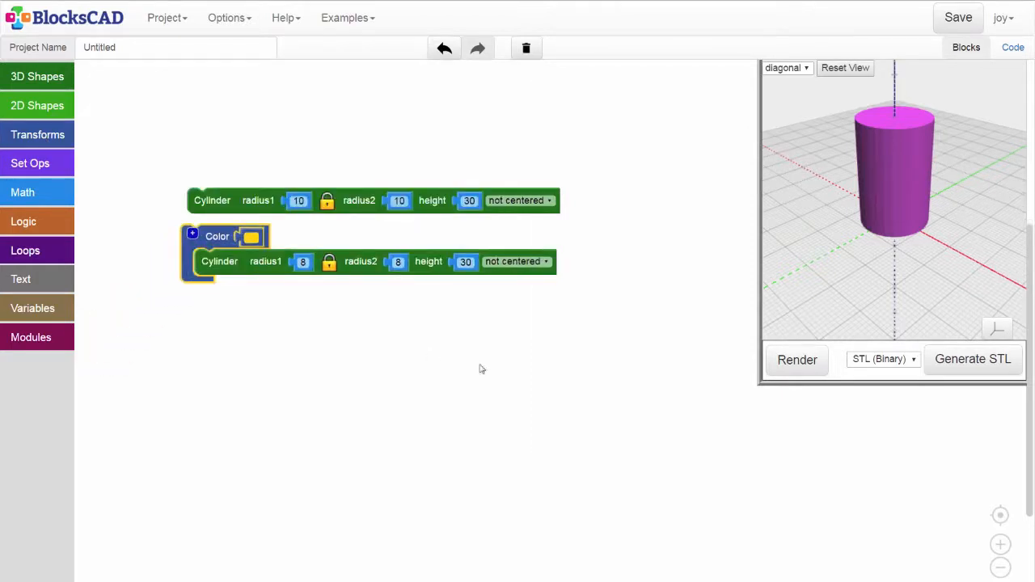
click(794, 366)
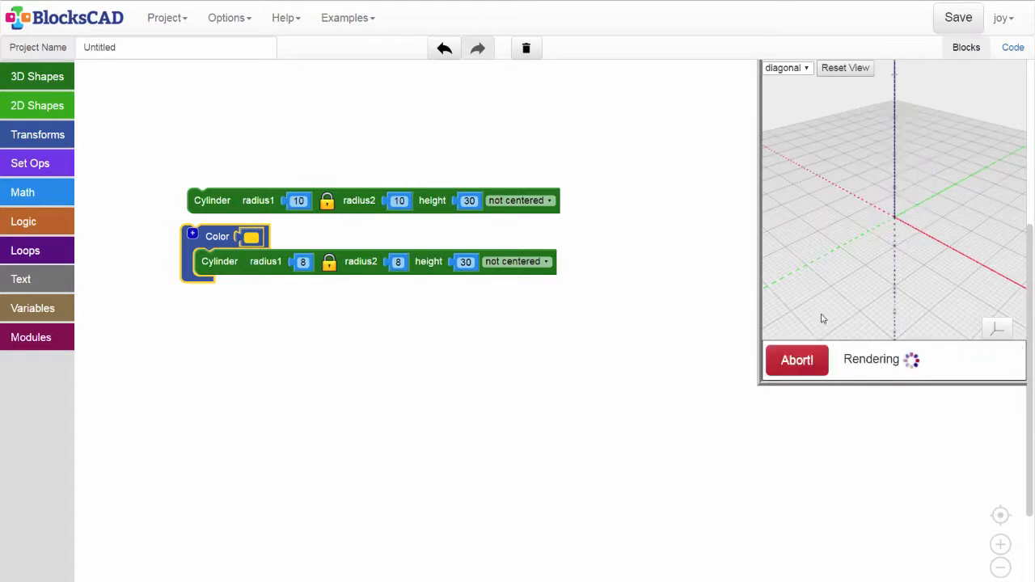
drag(892, 208, 874, 185)
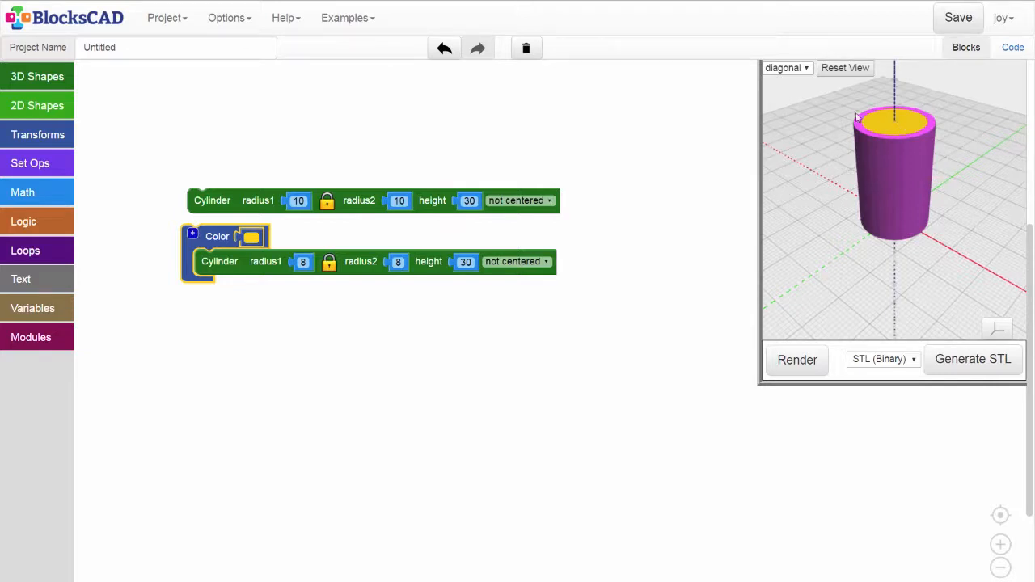
Subtract the colored inner cylinder from the radius 10 cylinder with a Difference block and render the result.
click(56, 164)
click(104, 192)
drag(104, 191, 124, 194)
drag(217, 208, 177, 191)
drag(215, 239, 179, 224)
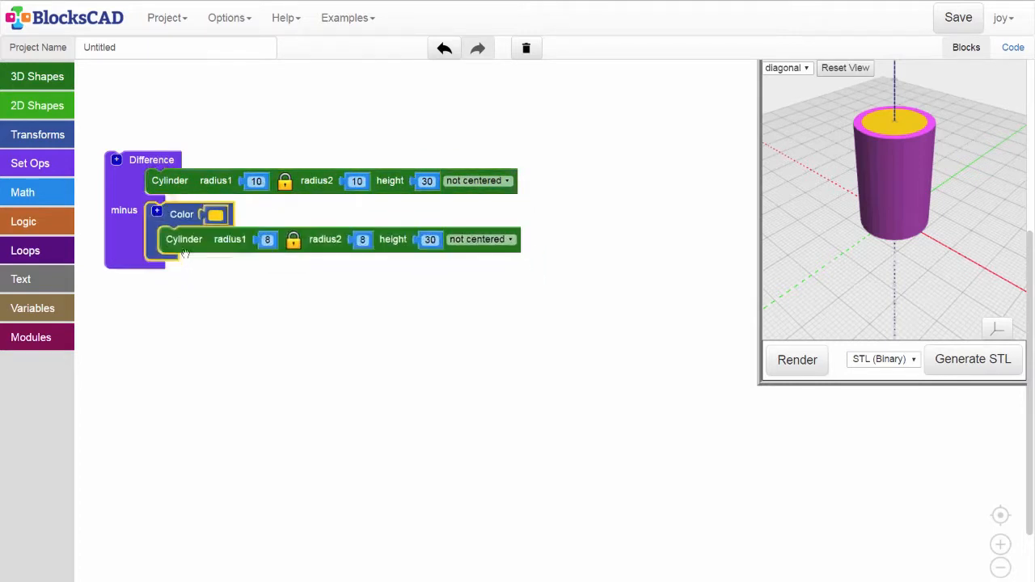
click(239, 309)
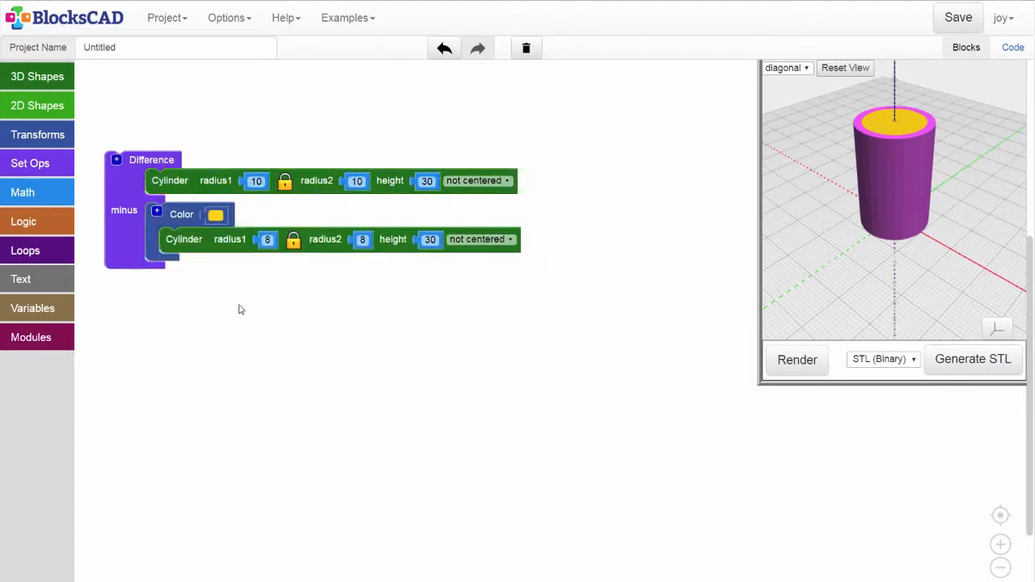
click(800, 366)
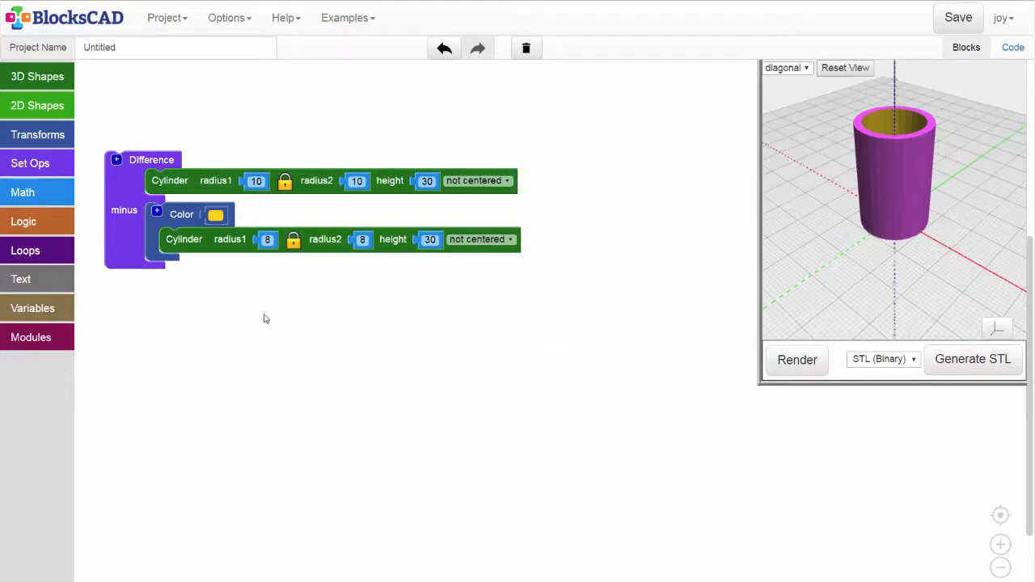
Place a variable assignment block above the Difference block and create a new variable named length for it.
click(66, 312)
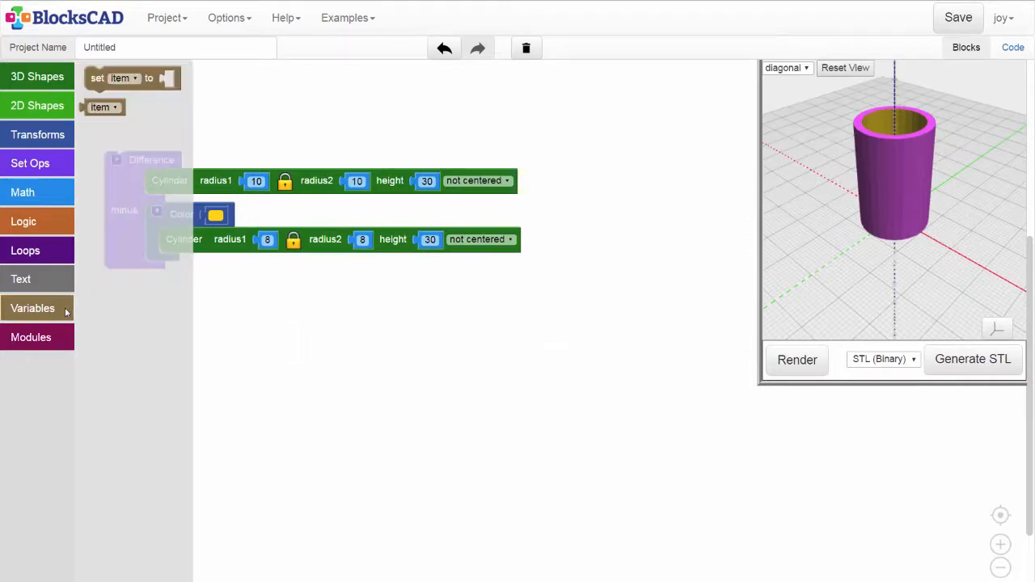
drag(93, 81, 144, 100)
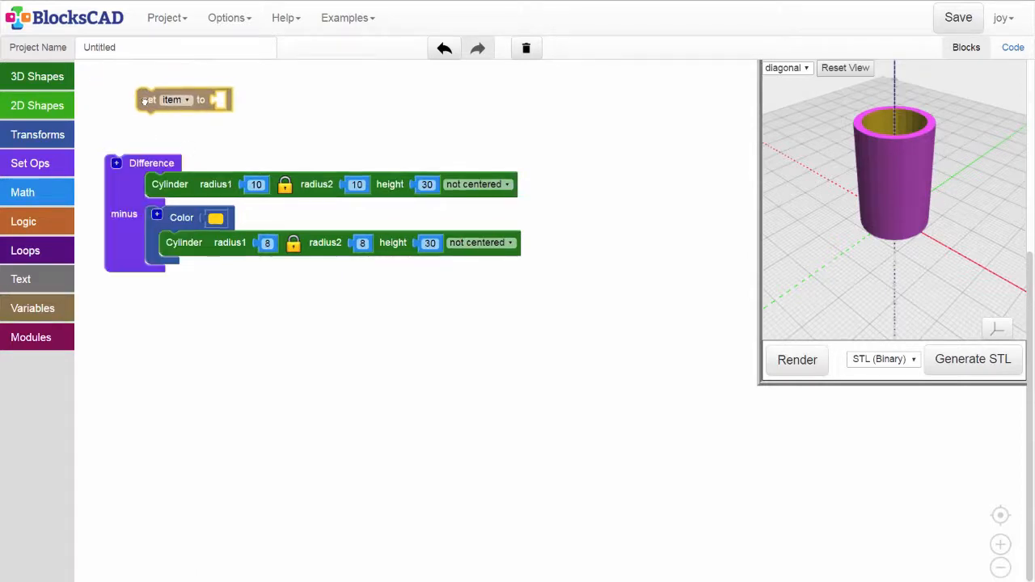
click(186, 100)
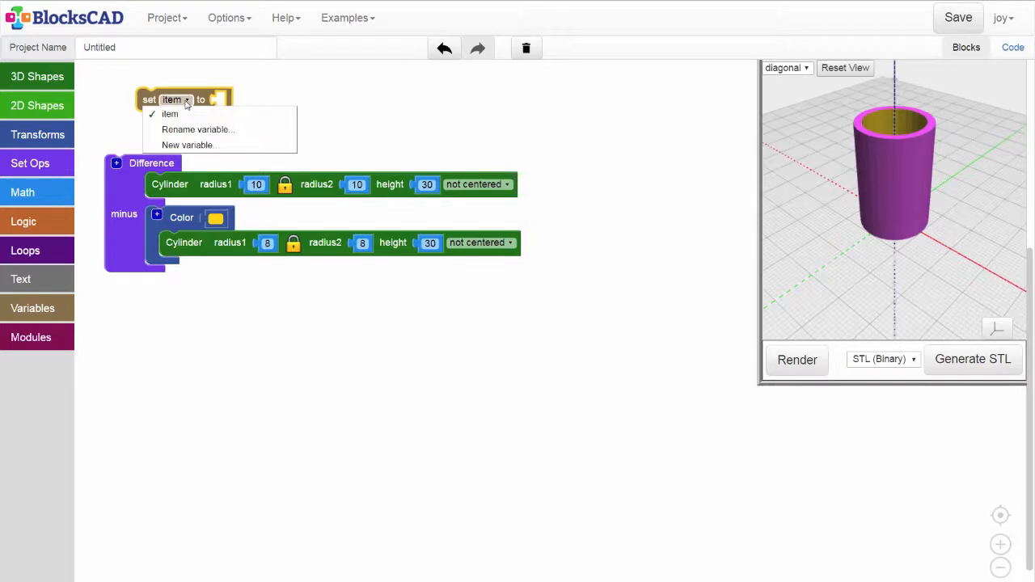
click(194, 146)
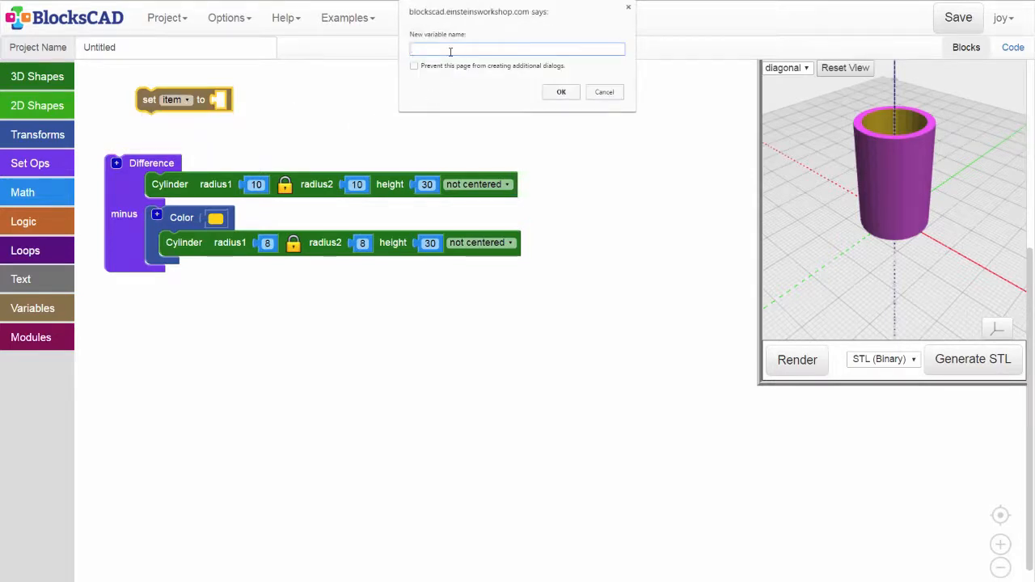
text(length)
key(Return)
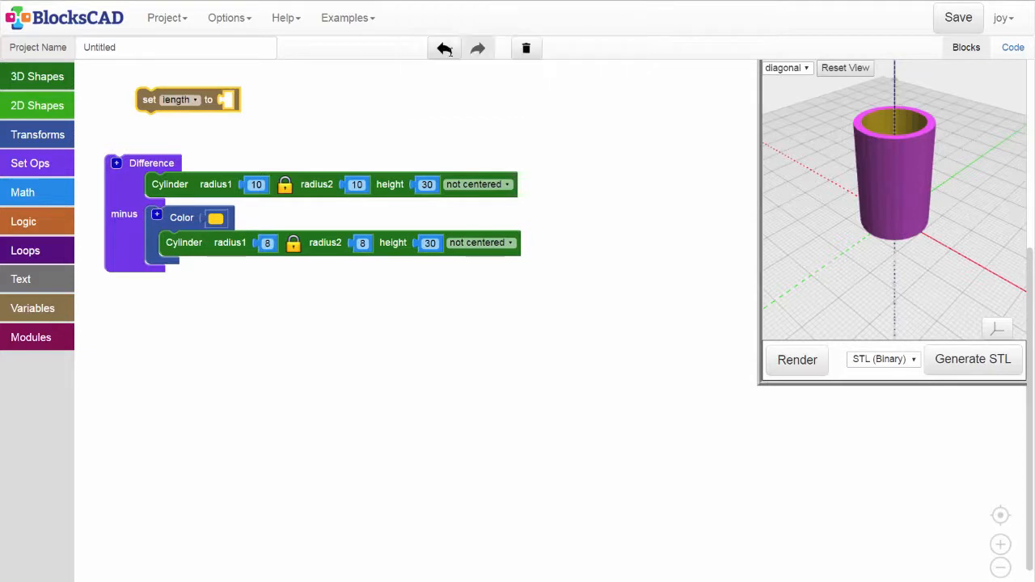
Attach a number block to the length assignment and set its value to 30.
click(22, 194)
drag(89, 74, 242, 106)
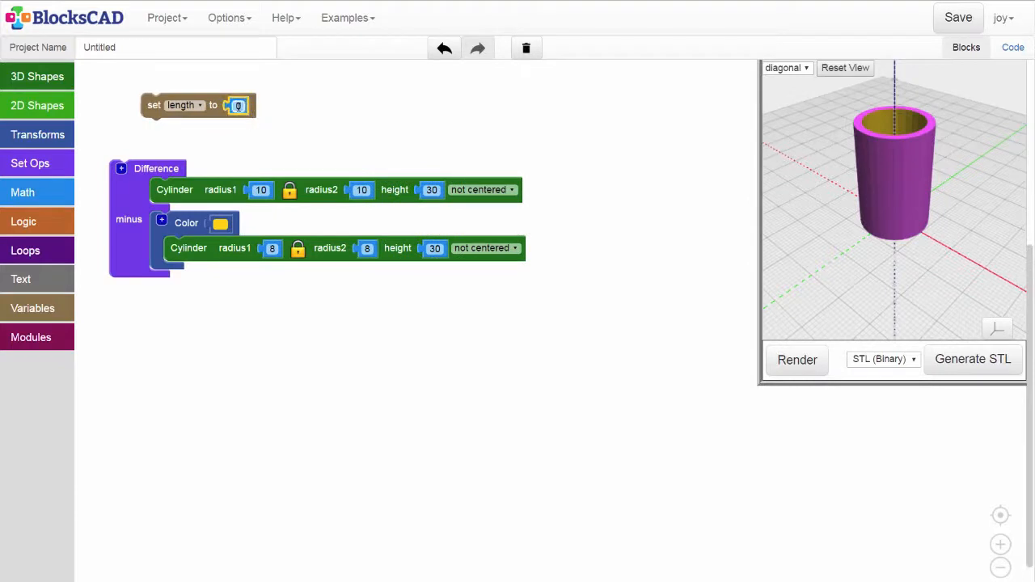
click(239, 106)
text(30)
click(431, 137)
Replace the height value of both cylinders with the length variable, discard the leftover number blocks, and render.
click(32, 308)
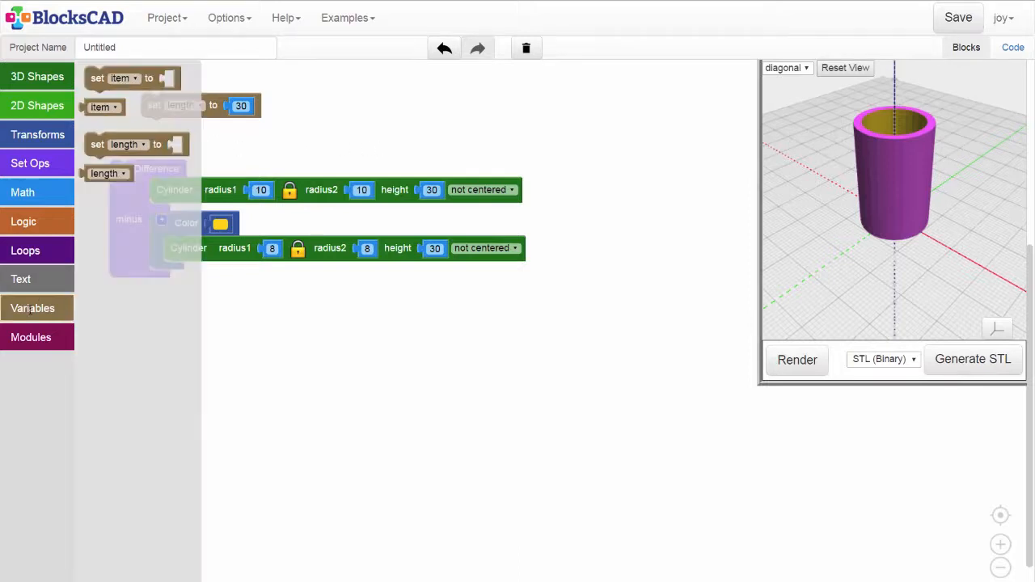
drag(103, 173, 81, 274)
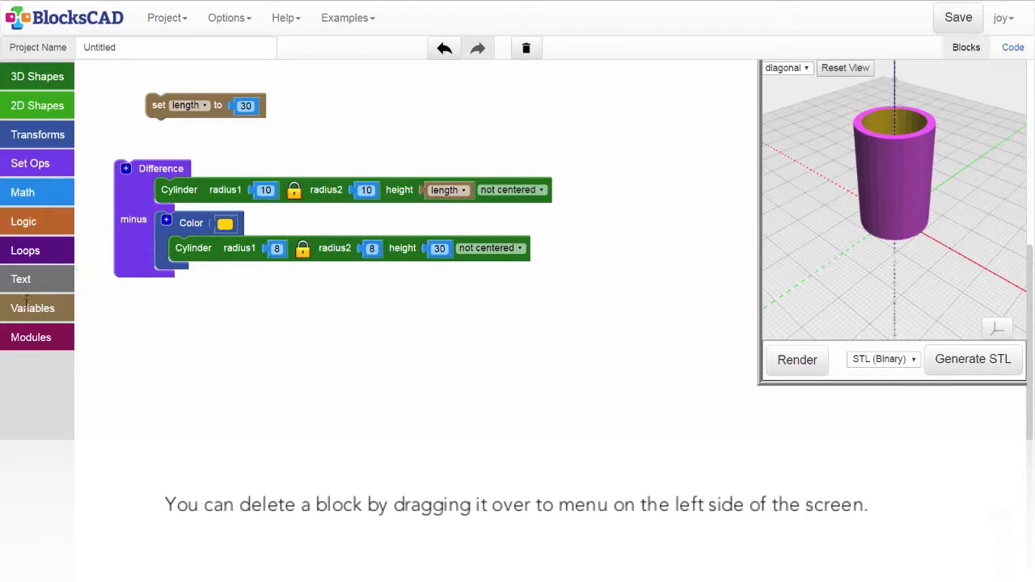
click(25, 311)
drag(103, 173, 314, 325)
key(Delete)
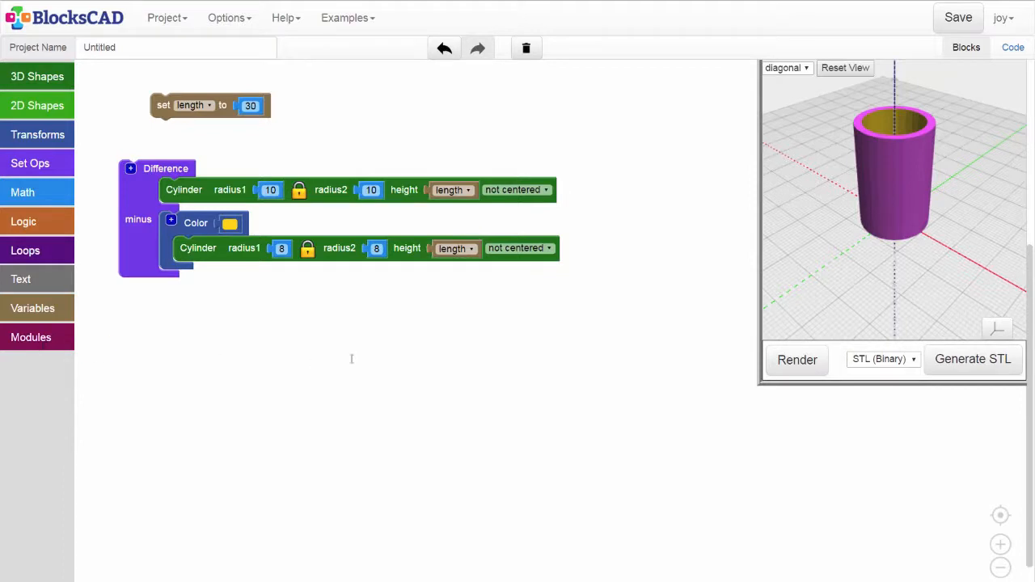
click(796, 363)
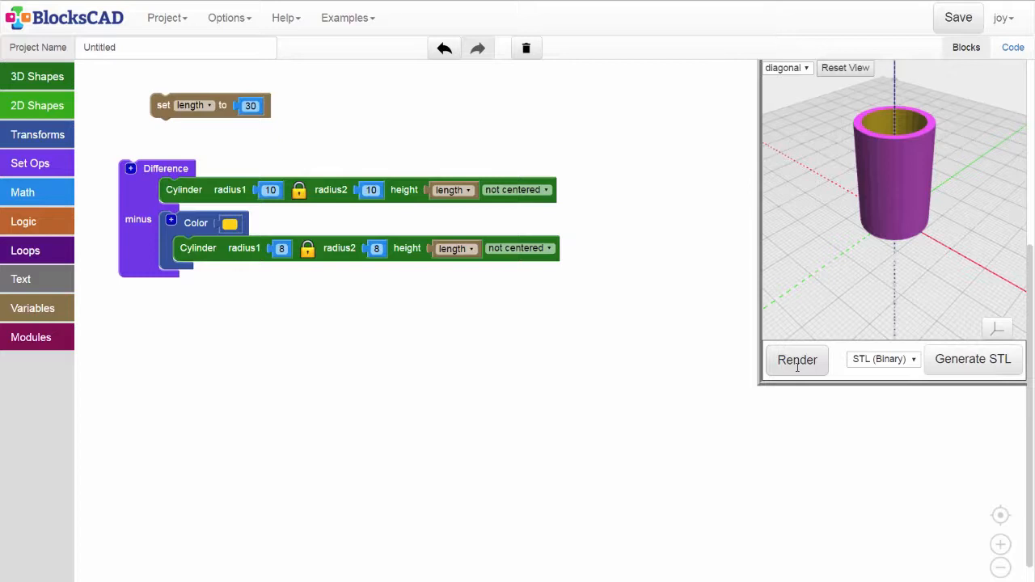
click(797, 362)
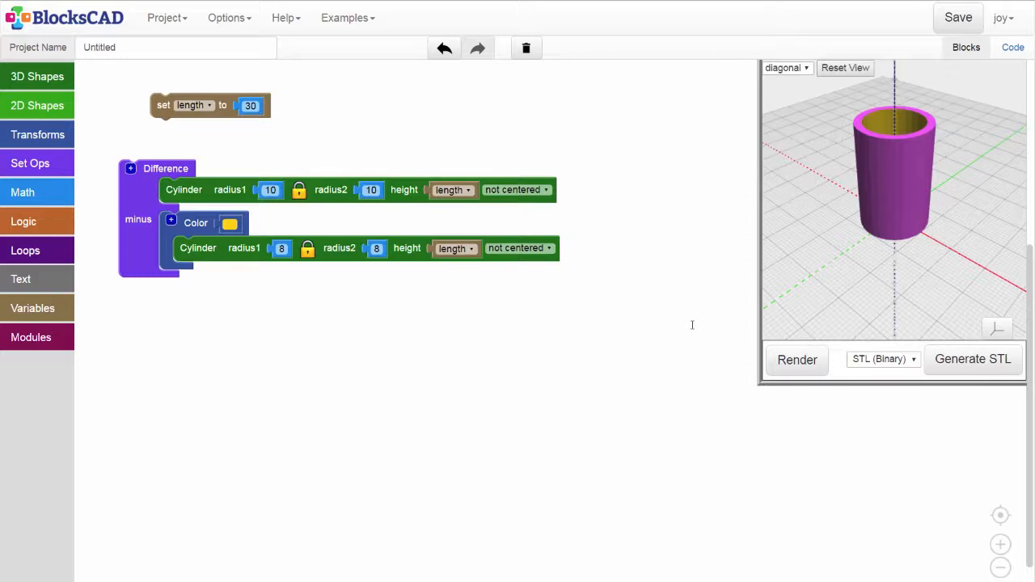
Set the length variable to 20 and render the tube again.
click(257, 106)
text(20)
key(Return)
click(797, 360)
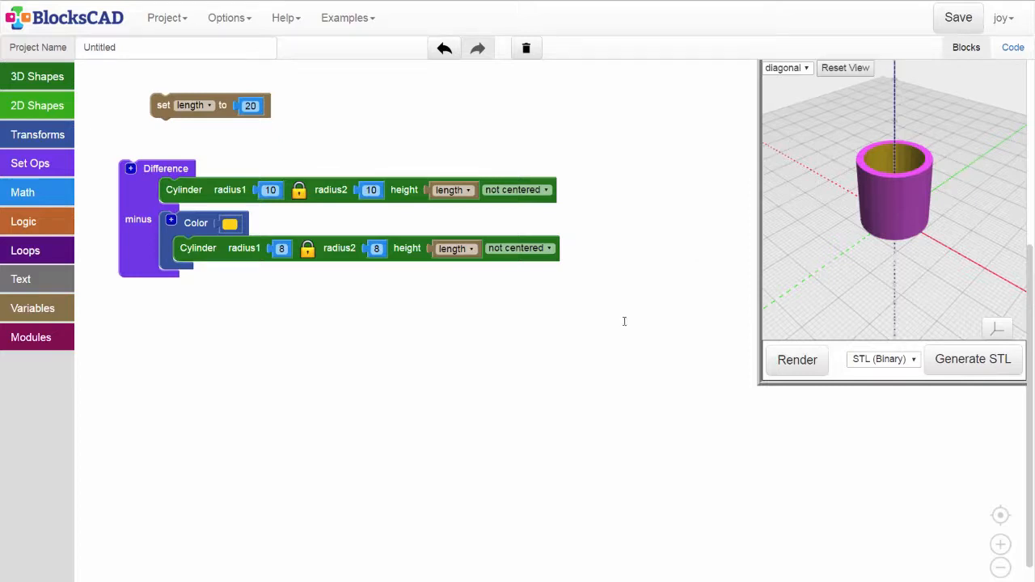
Attach a second variable assignment block under the length assignment and create a new variable named inner_radius for it.
click(32, 308)
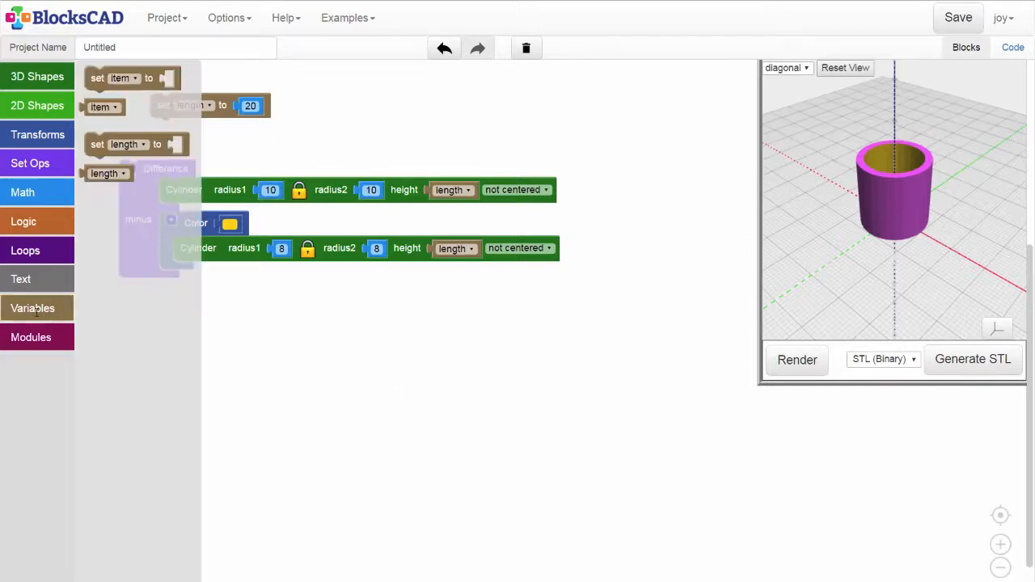
drag(95, 78, 162, 135)
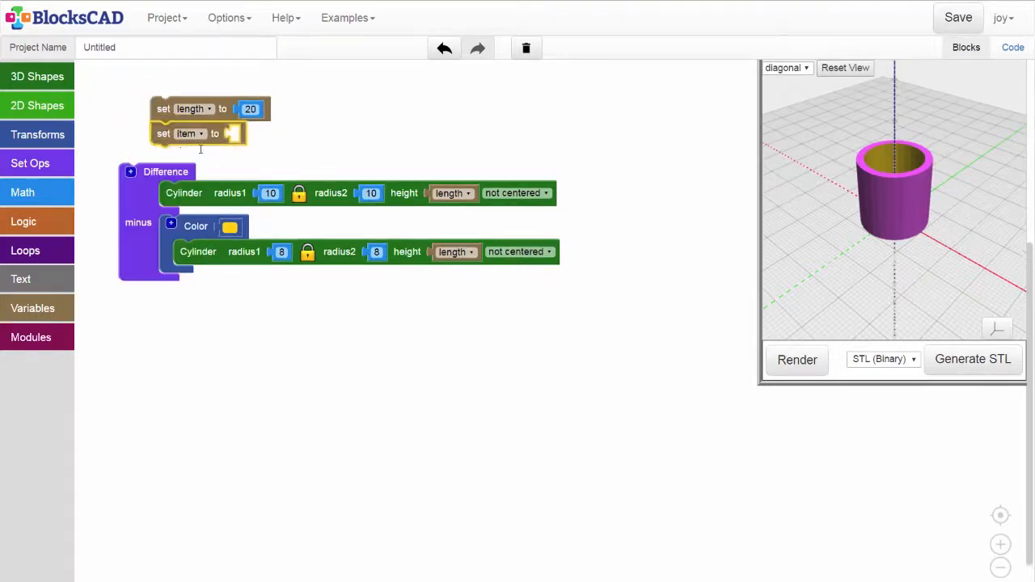
click(201, 134)
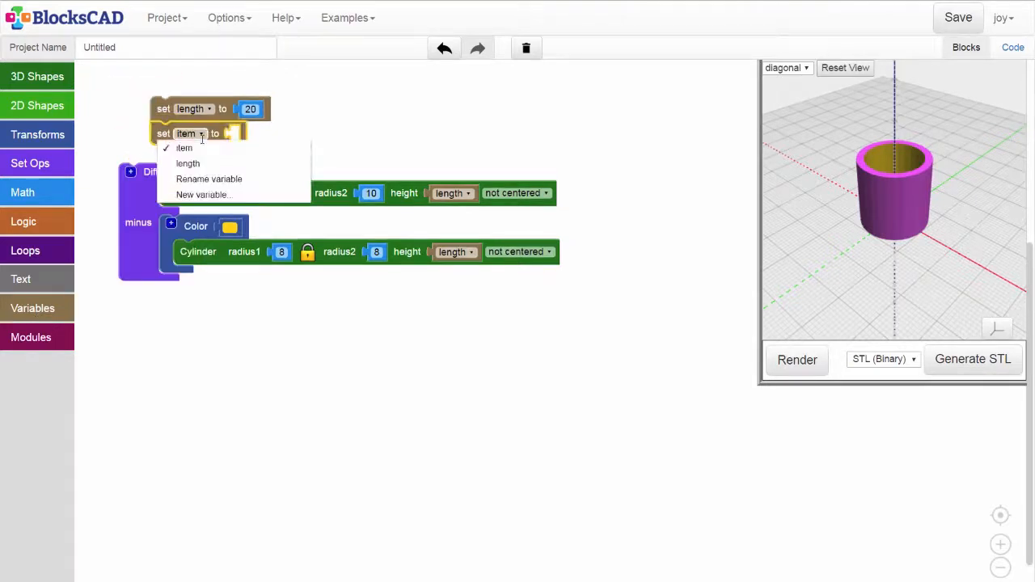
click(201, 194)
text(in)
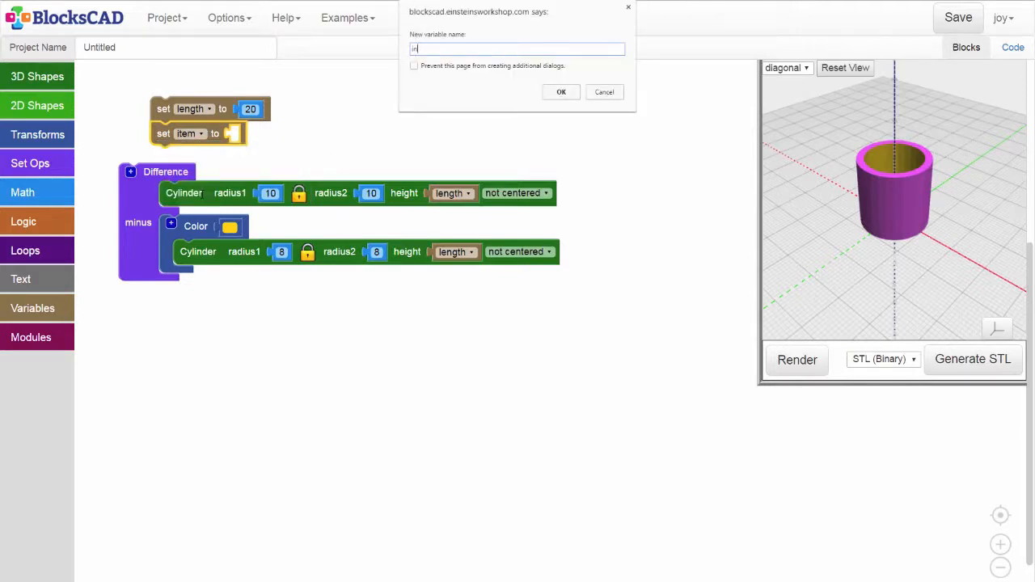
text(ner_radius)
key(Return)
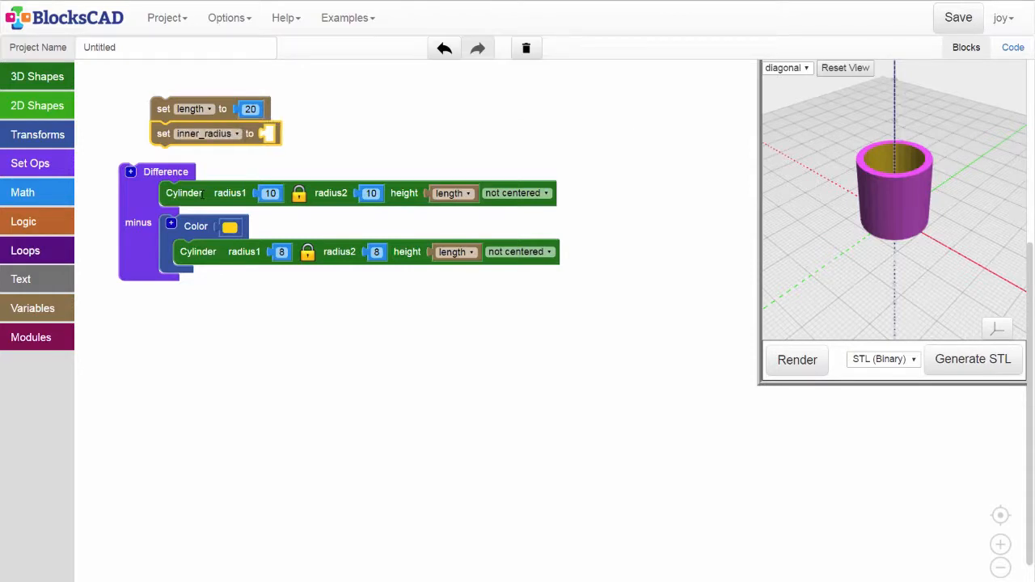
Attach a number block to the inner_radius assignment and set its value to 8.
click(22, 193)
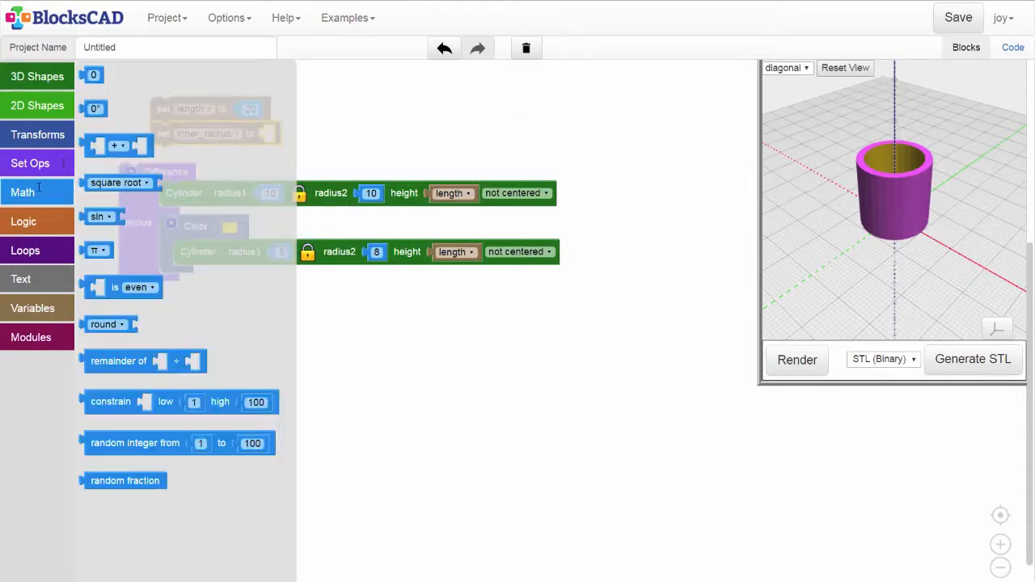
drag(93, 74, 194, 129)
drag(268, 140, 270, 140)
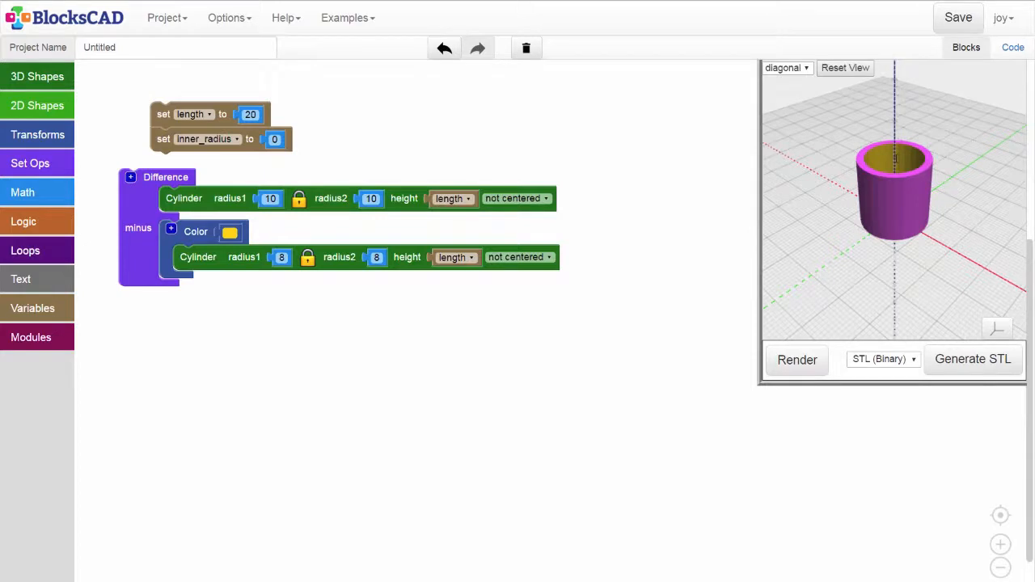
click(274, 139)
text(8)
key(Return)
Replace both radius values of the inner, coloured cylinder with the inner_radius variable and discard the leftover number blocks.
right_click(253, 143)
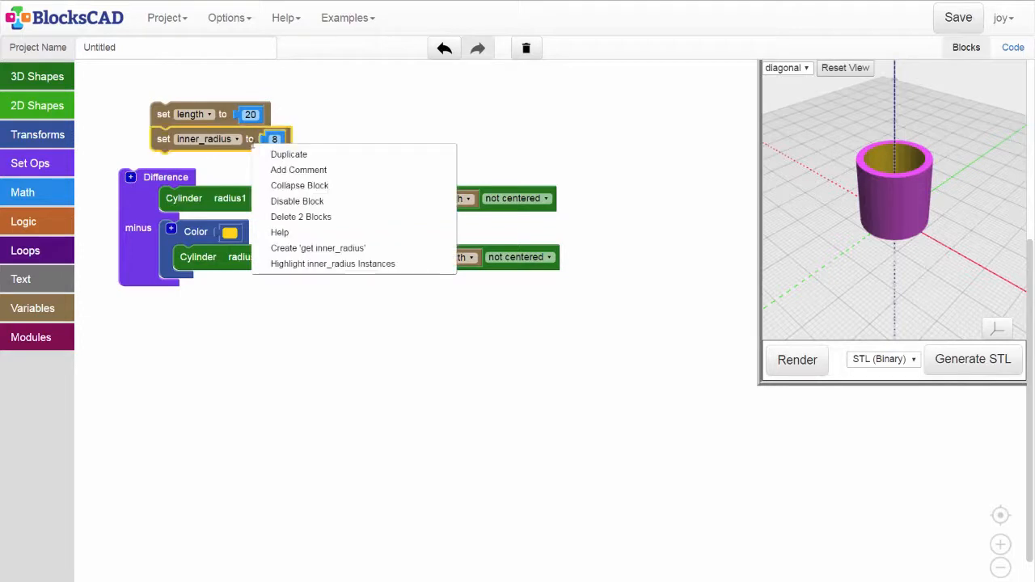
click(309, 248)
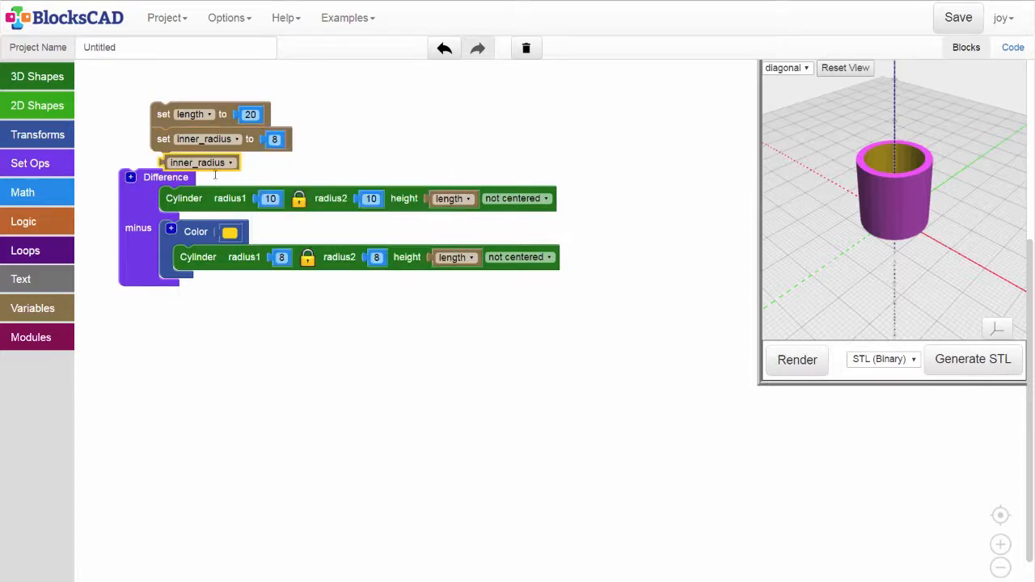
drag(215, 169, 320, 297)
right_click(338, 258)
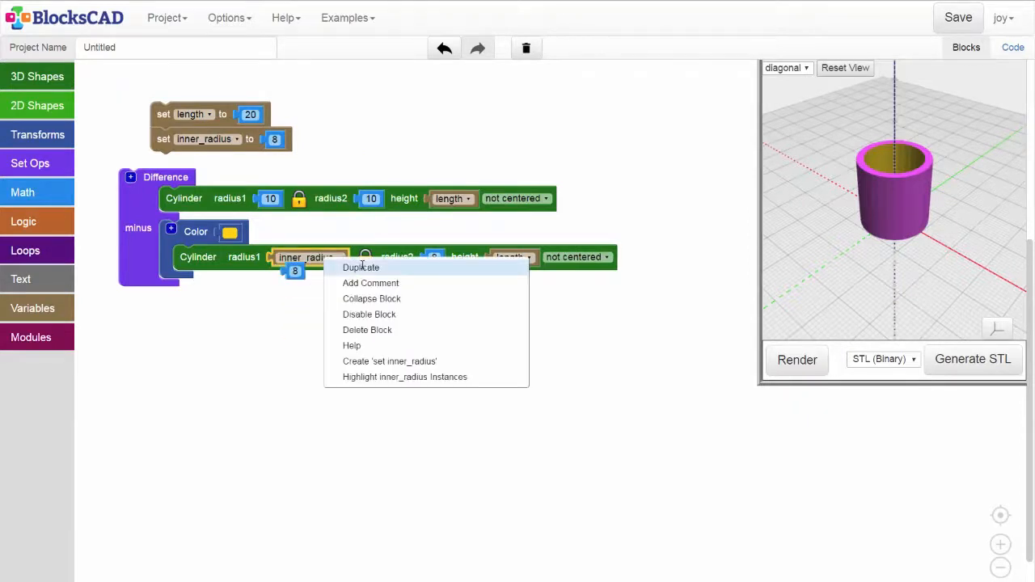
click(348, 267)
drag(331, 289, 49, 363)
drag(294, 271, 6, 393)
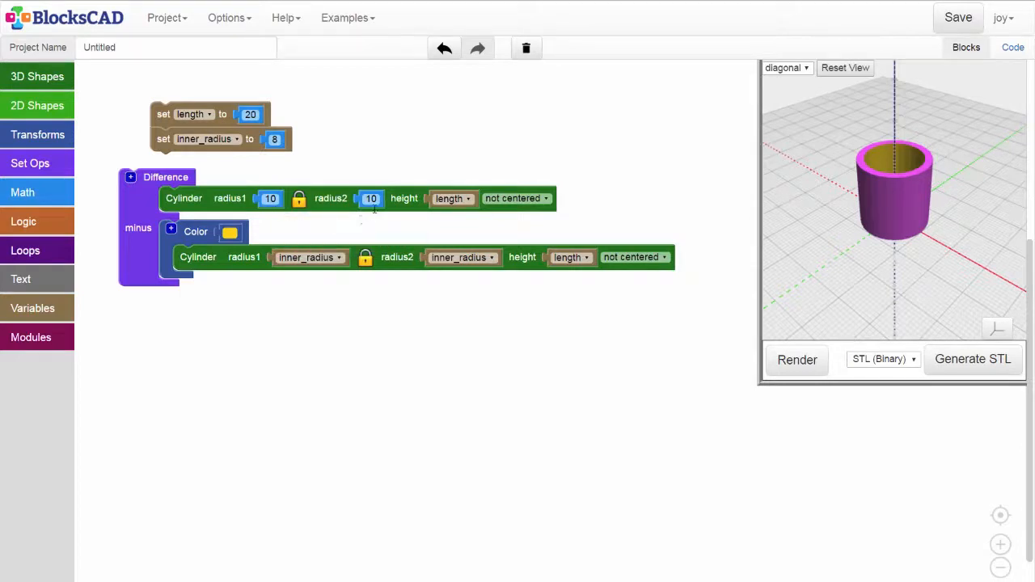
Build a separate inner_radius + 2 addition expression, reusing the outer cylinder's radius1 number block for the 2.
click(30, 195)
drag(104, 144, 379, 142)
right_click(251, 143)
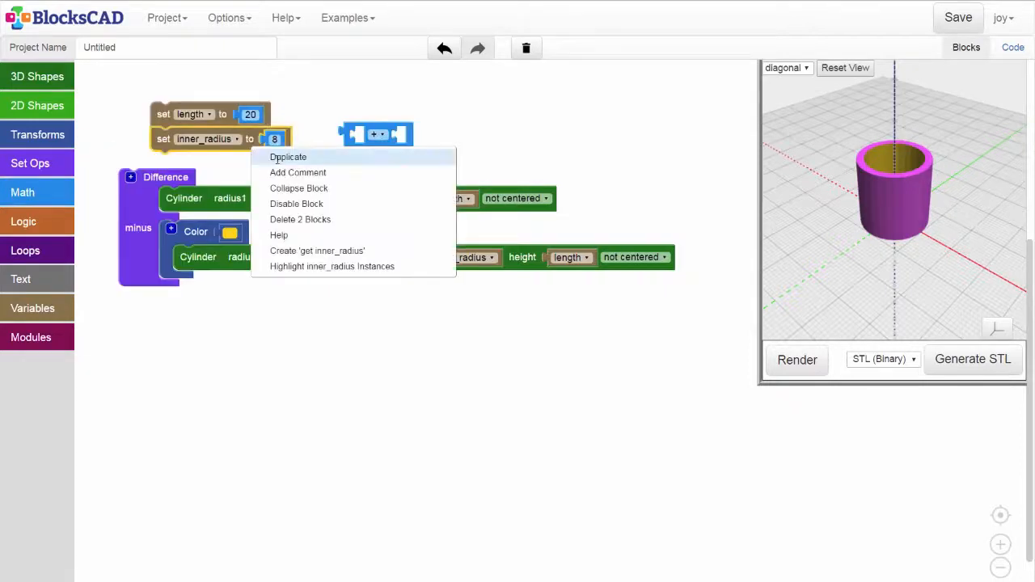
click(296, 250)
drag(227, 173, 415, 143)
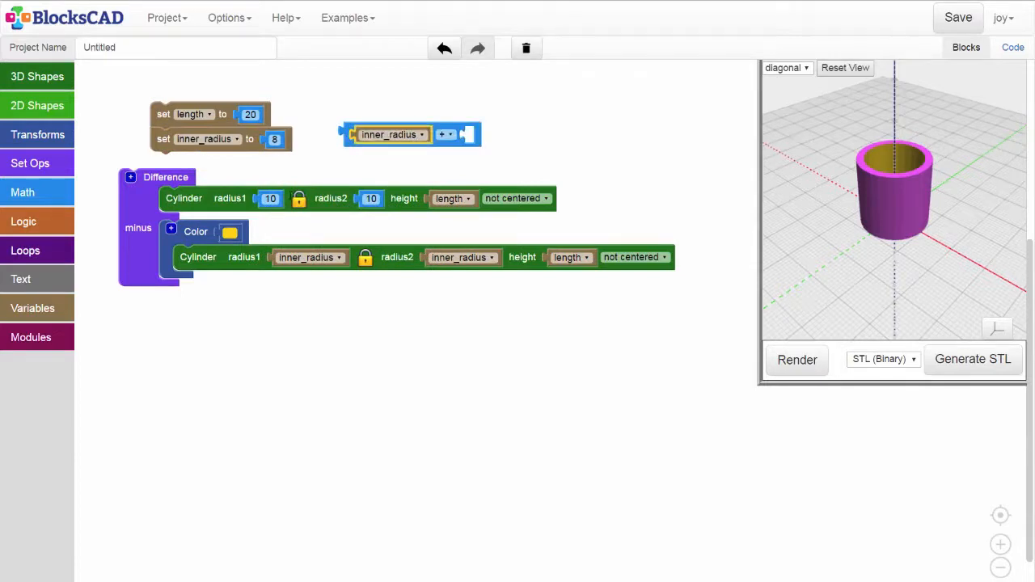
drag(271, 198, 485, 133)
click(482, 133)
text(2)
click(499, 170)
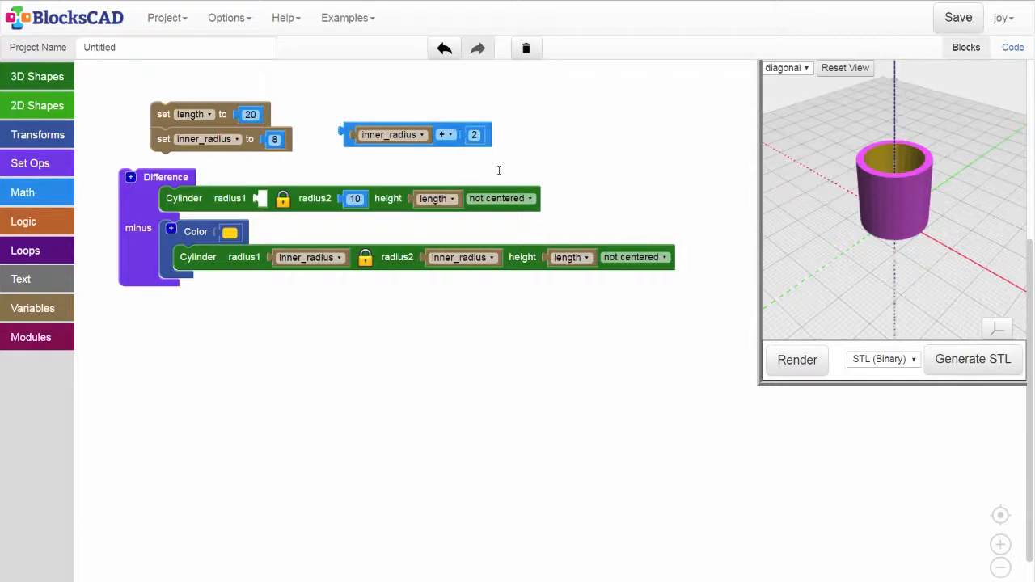
Duplicate the inner_radius + 2 expression, plug it into both radius1 and radius2 of the outer cylinder, and delete the leftover number block.
right_click(450, 139)
click(481, 150)
drag(457, 168, 363, 207)
click(488, 202)
key(Delete)
drag(448, 145, 584, 211)
click(531, 353)
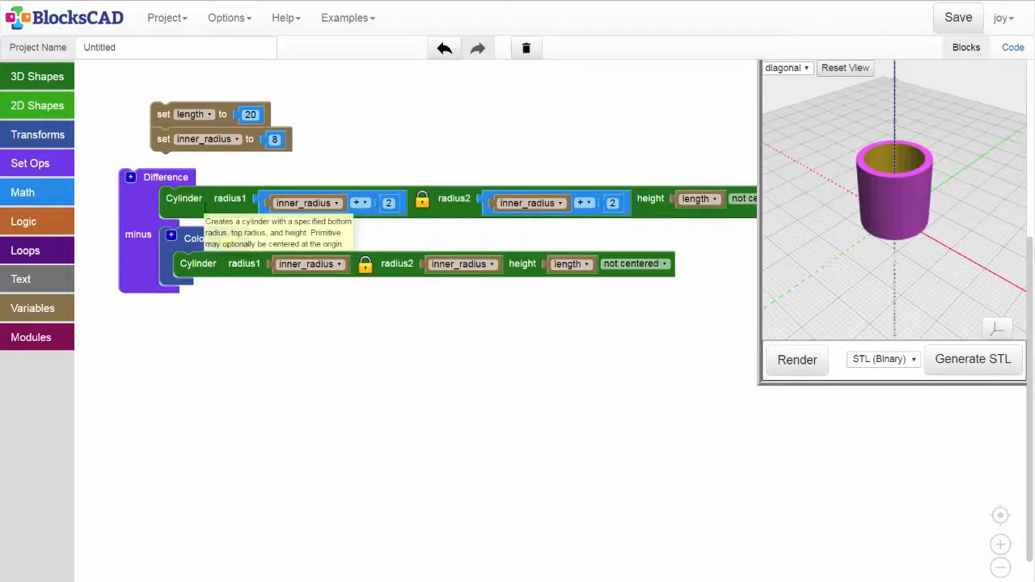
Switch the outer cylinder block to external inputs.
right_click(205, 208)
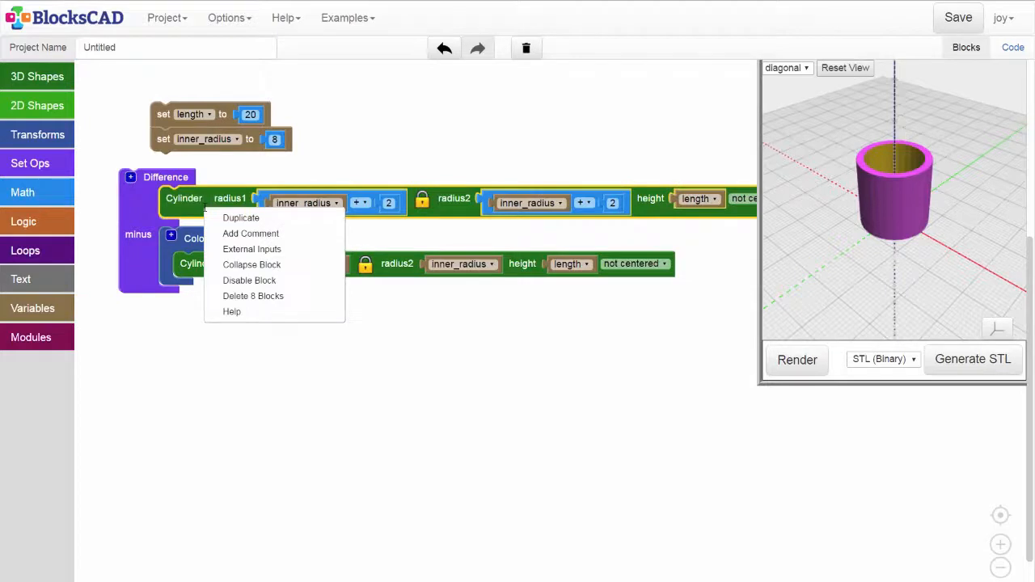
click(259, 251)
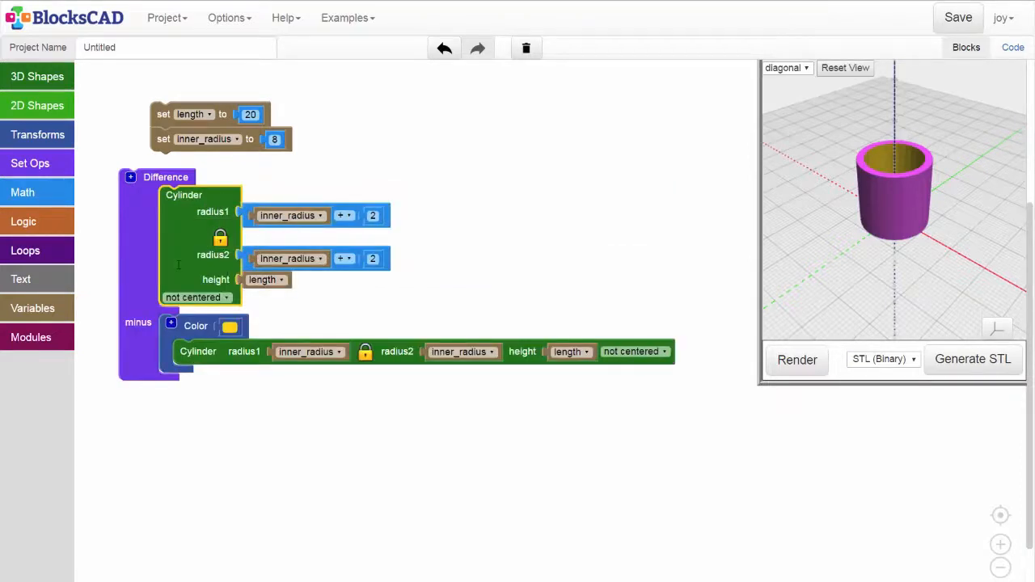
click(453, 254)
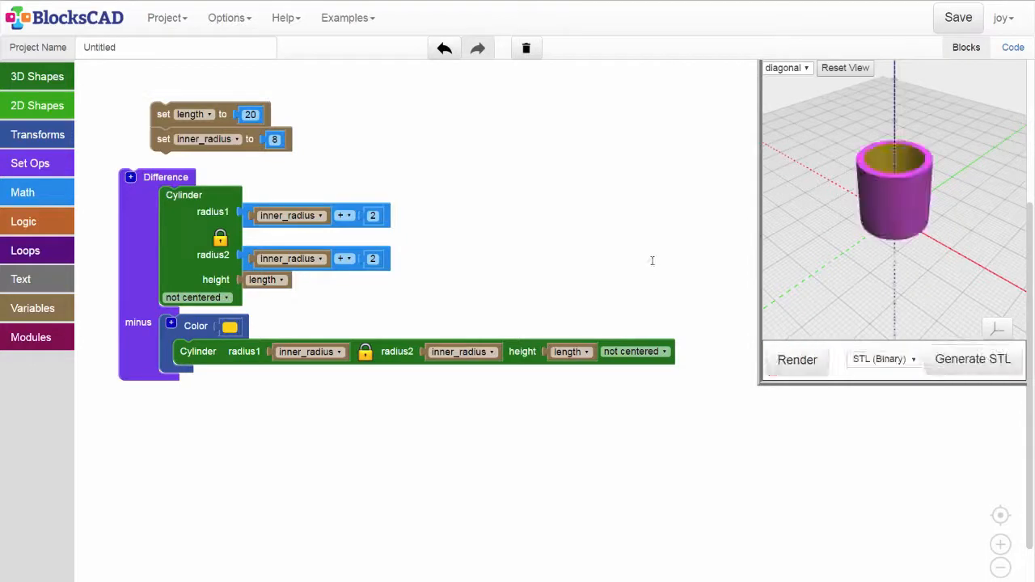
Set the inner_radius variable to 2 and render the tube.
click(286, 139)
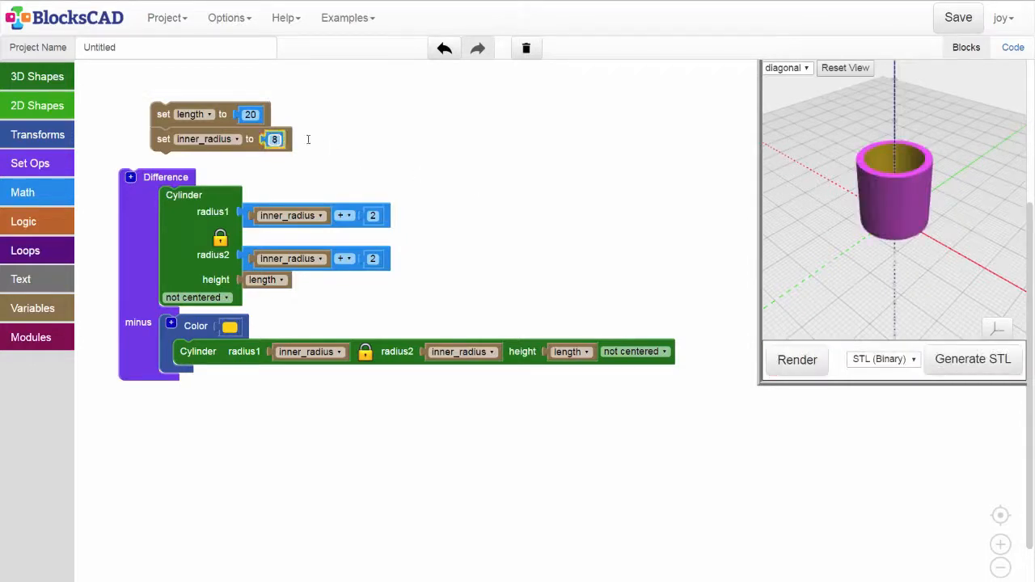
text(2)
key(Return)
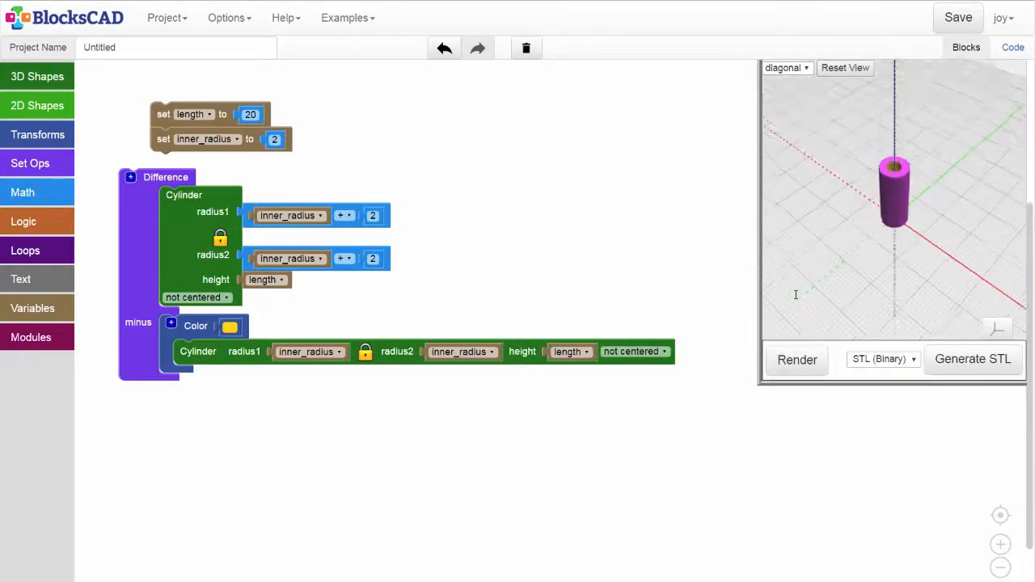
Set the inner_radius variable to 30, render the tube again, and inspect the wider ring.
click(275, 139)
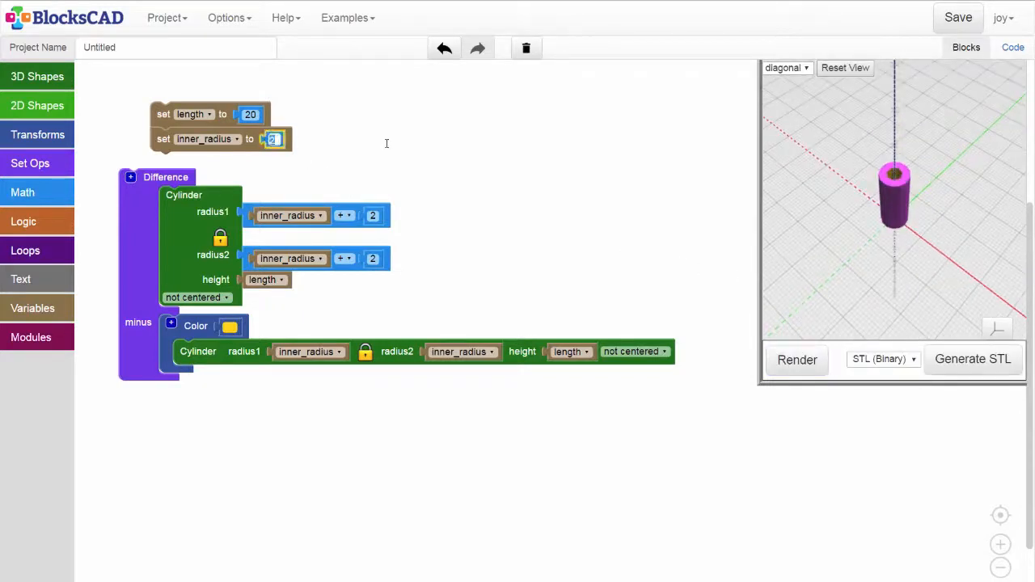
text(30)
key(Return)
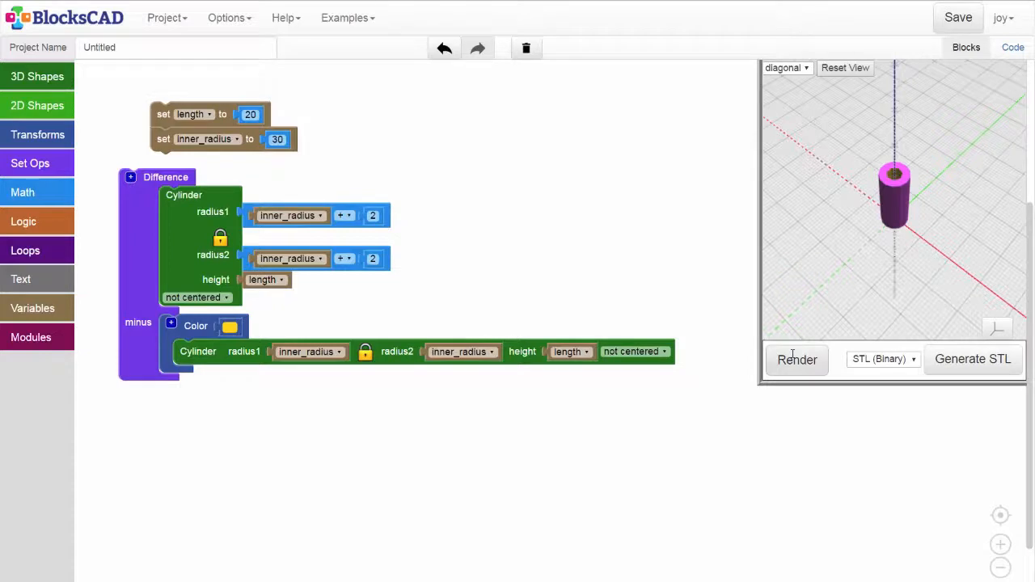
click(793, 359)
scroll(769, 298, down, 3)
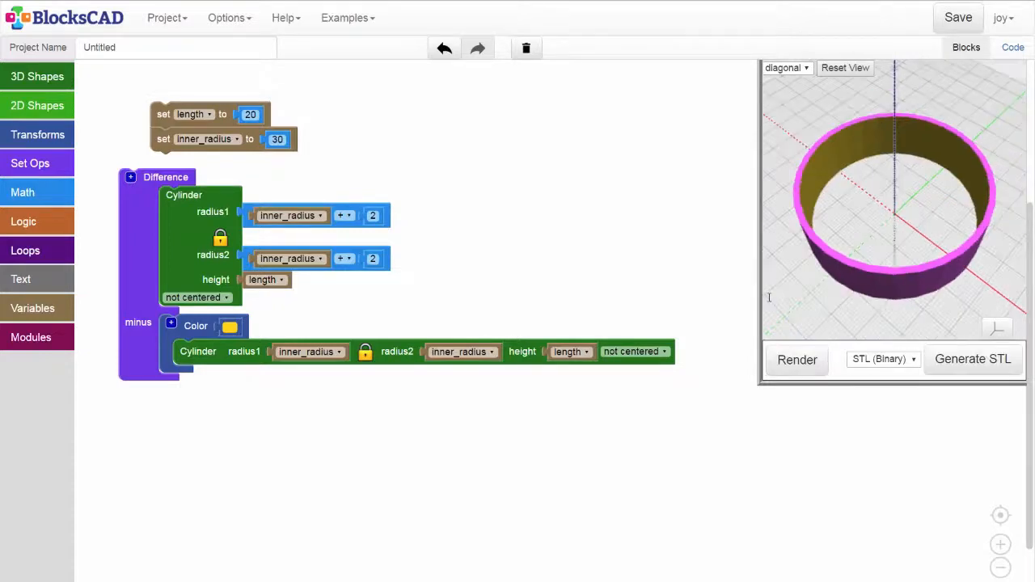
drag(791, 298, 776, 291)
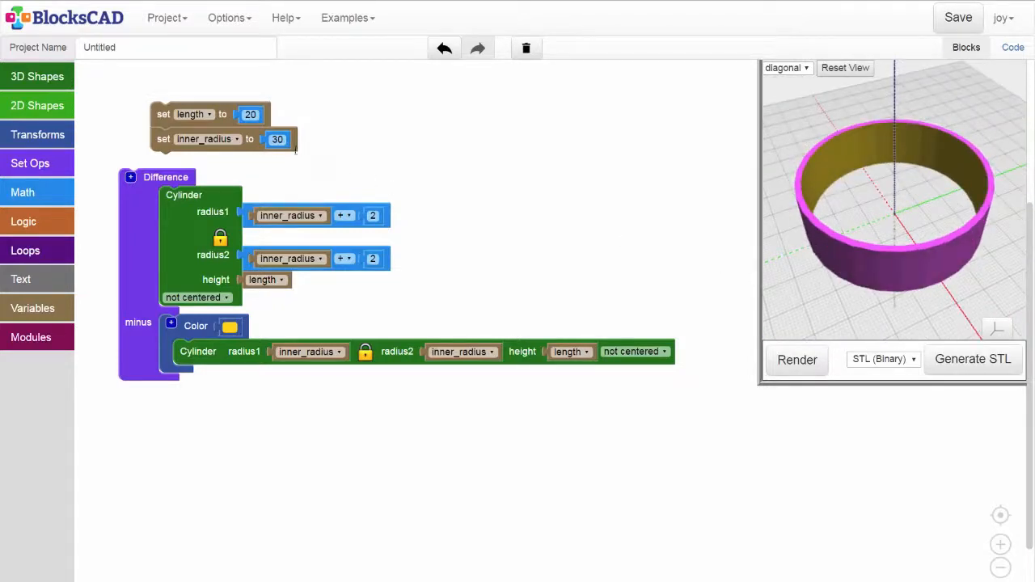